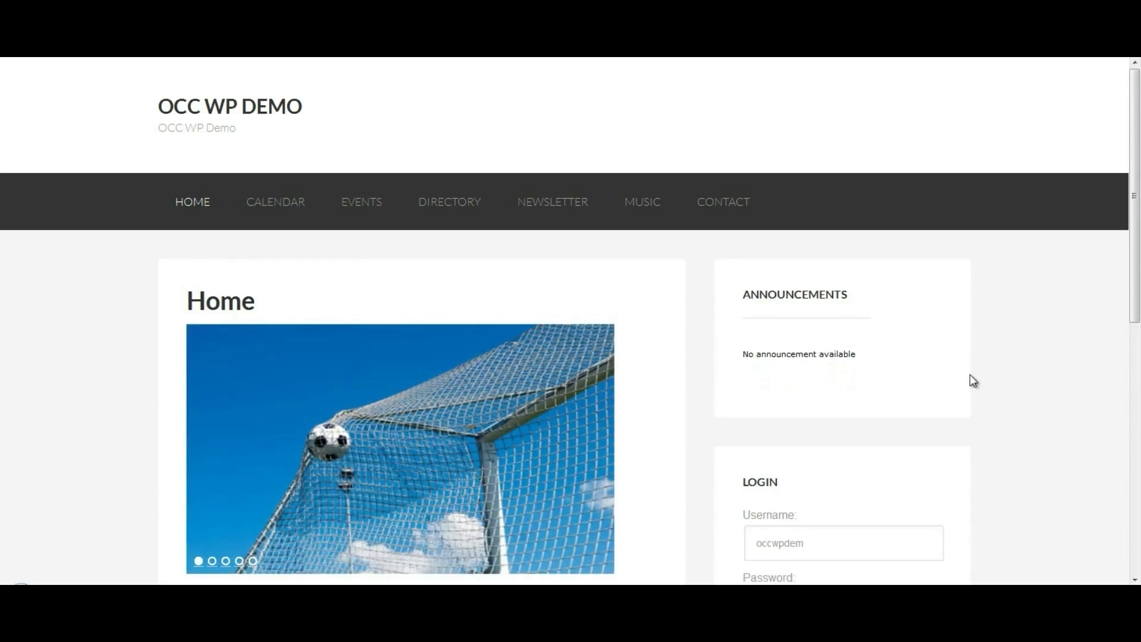
drag(1134, 299, 1134, 335)
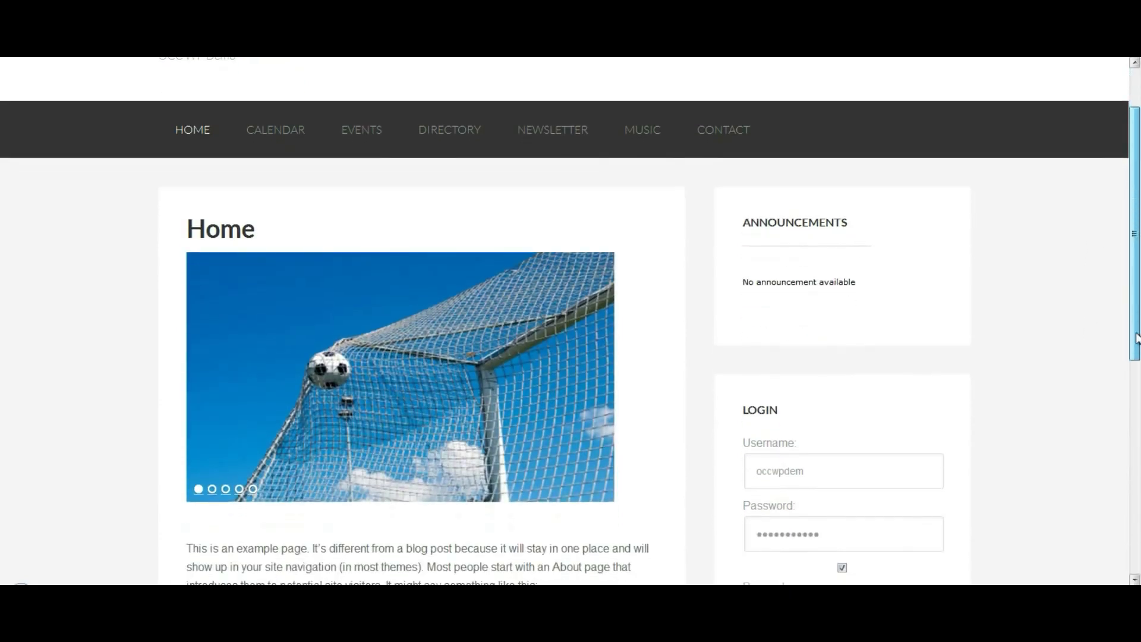
Log in with username members and its password, with Remember me unchecked
click(838, 467)
key(ctrl+a)
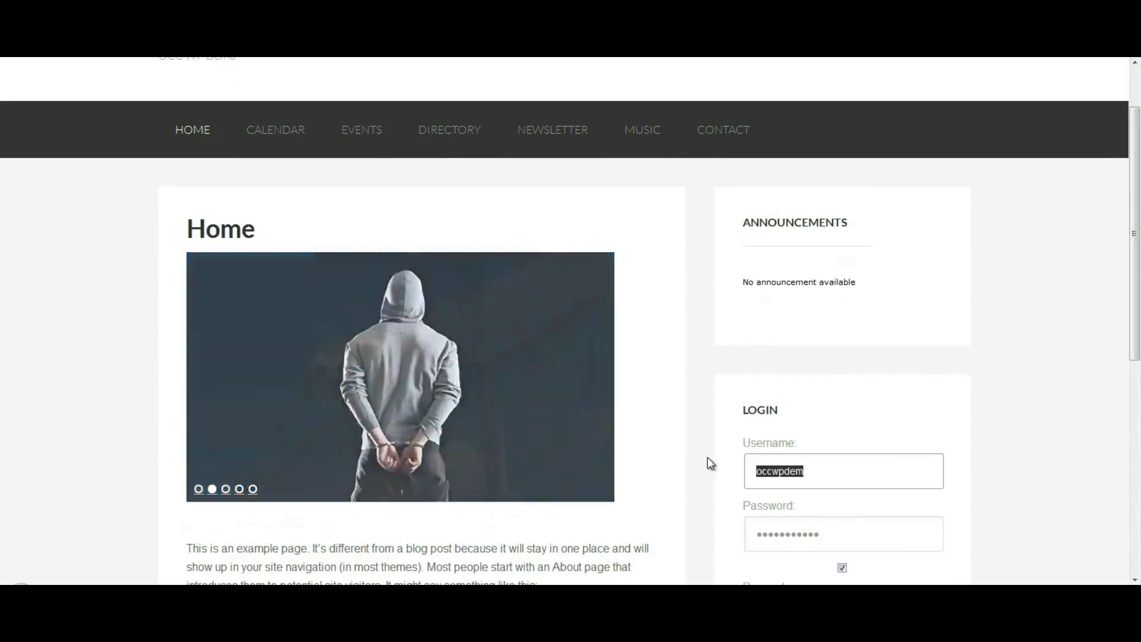
text(ma)
key(BackSpace)
text(e)
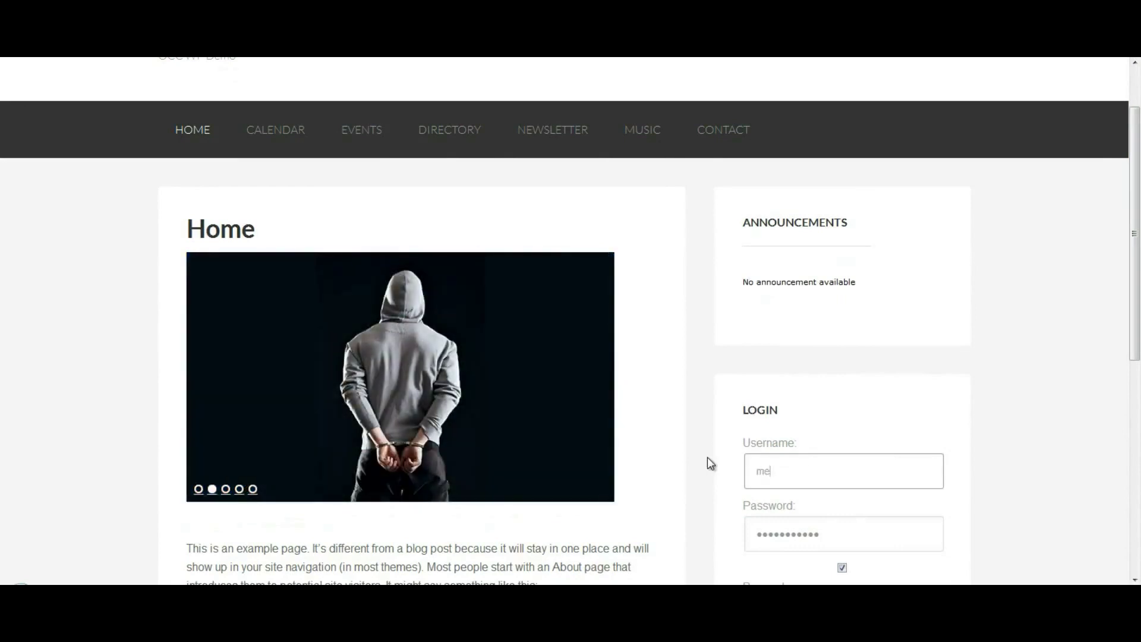
text(mbers)
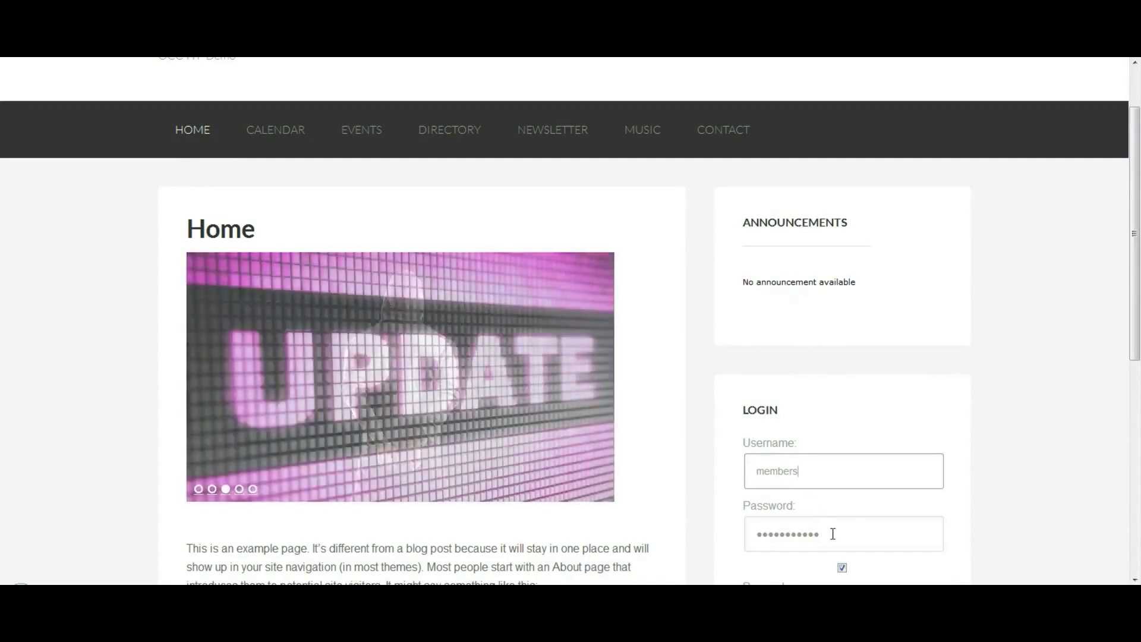
click(833, 533)
key(ctrl+a)
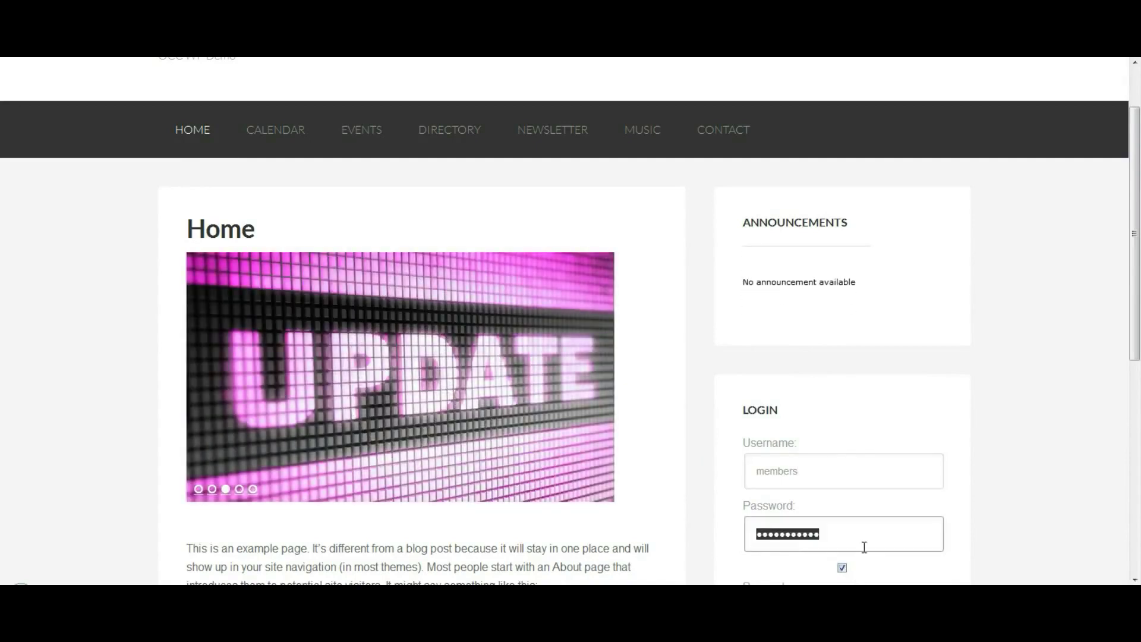
text(me)
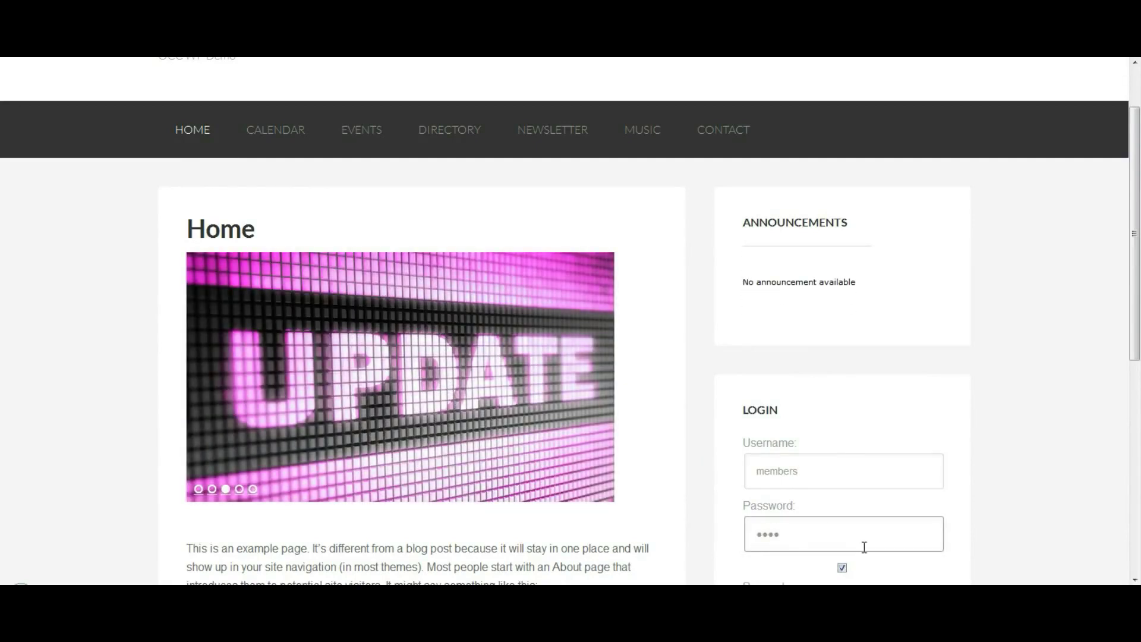
key(BackSpace)
key(BackSpace)
key(BackSpace)
key(BackSpace)
text(mem)
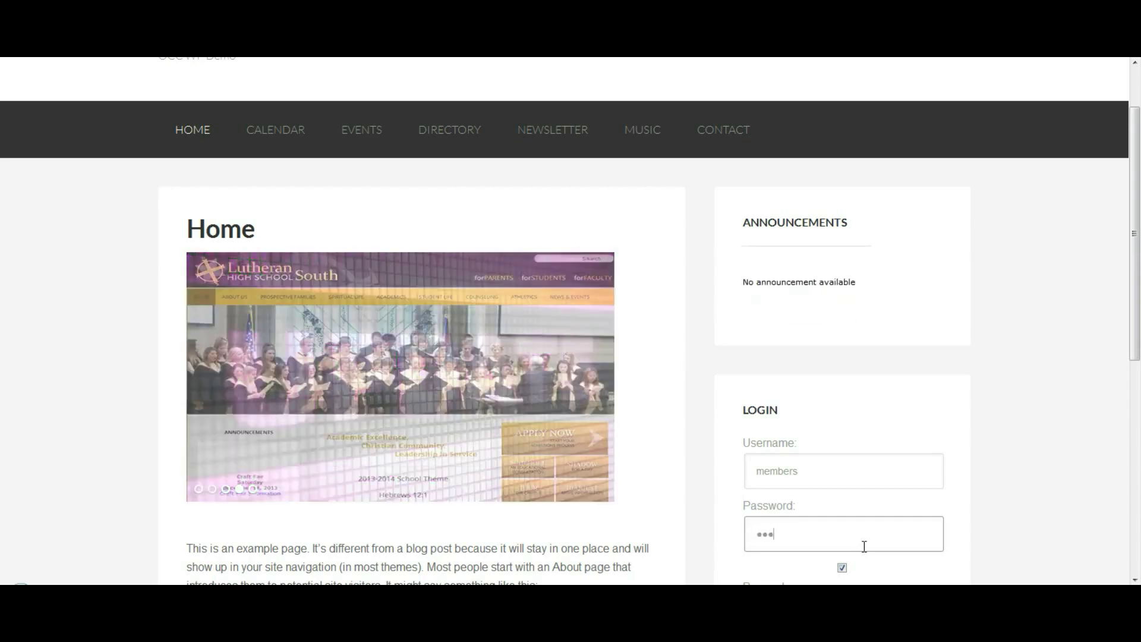
text(b)
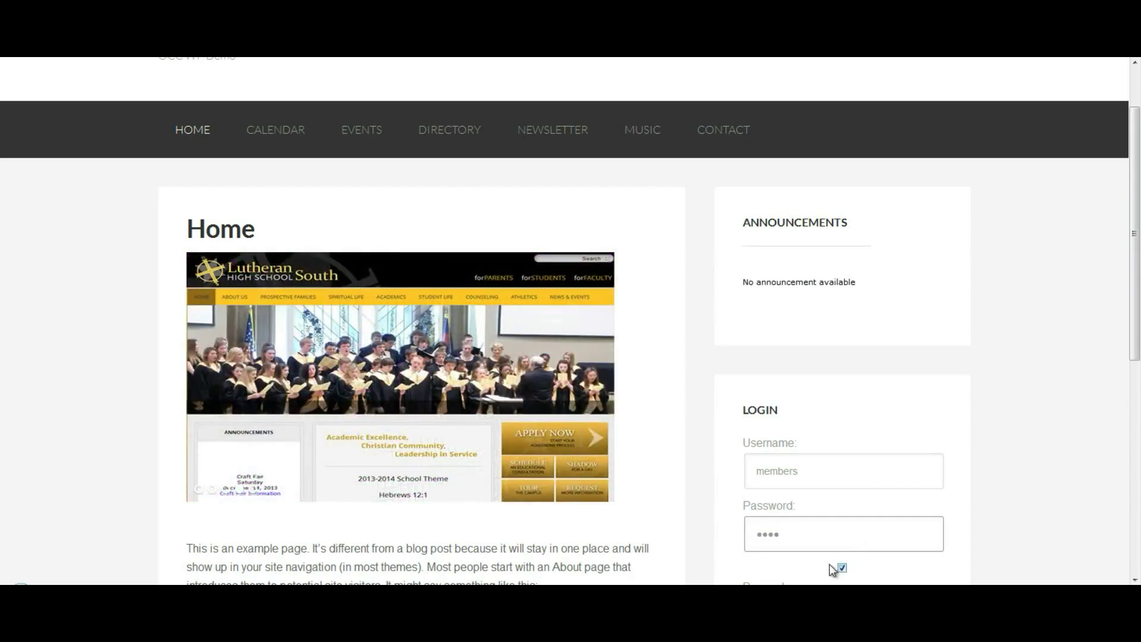
click(841, 568)
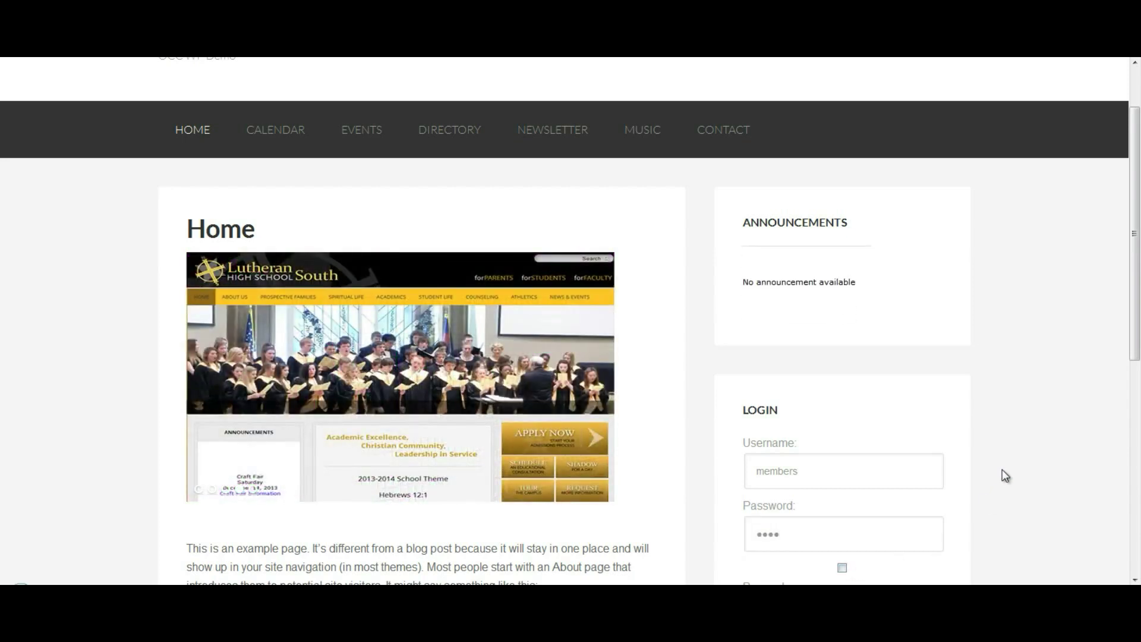
scroll(1000, 473, down, 2)
click(785, 554)
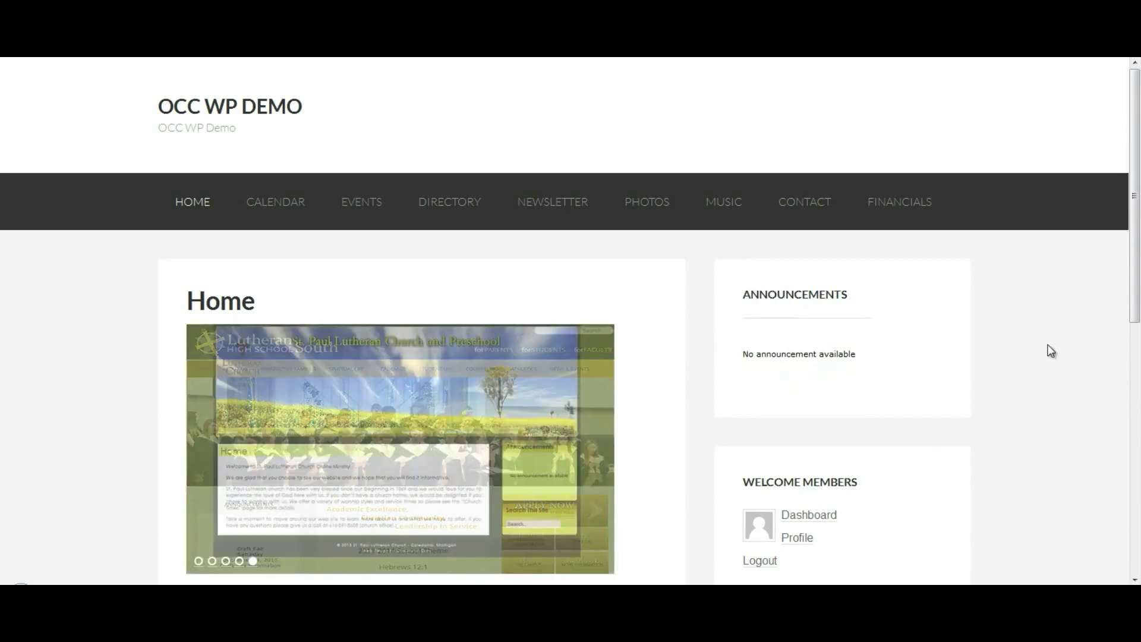
scroll(1026, 375, down, 1)
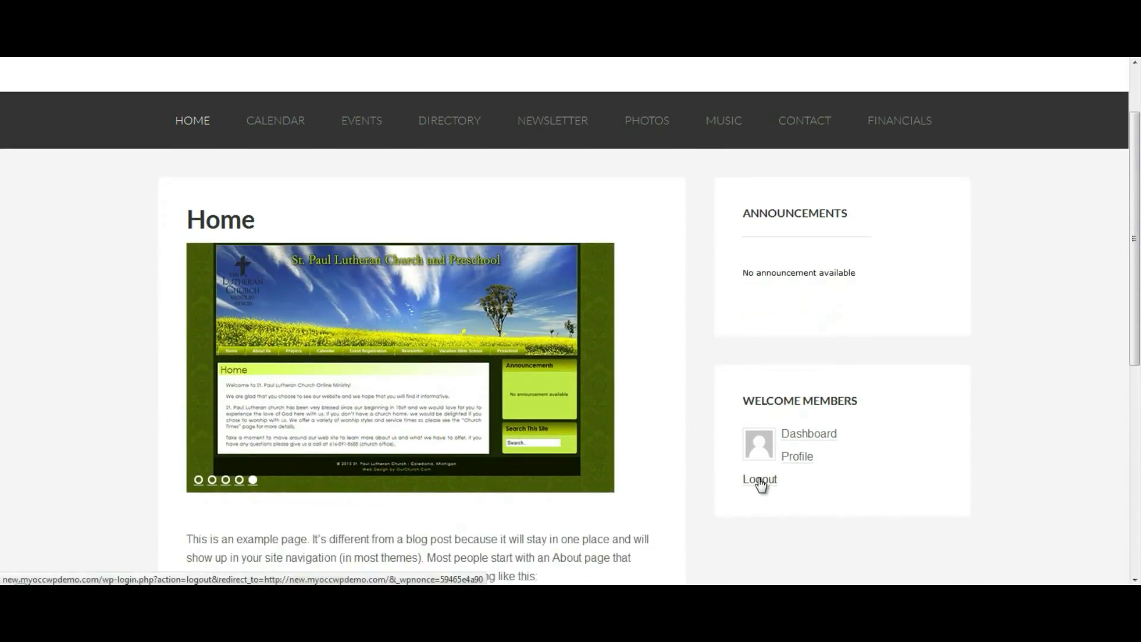
Log out of the members account and sign in as admin on wp-login
click(761, 480)
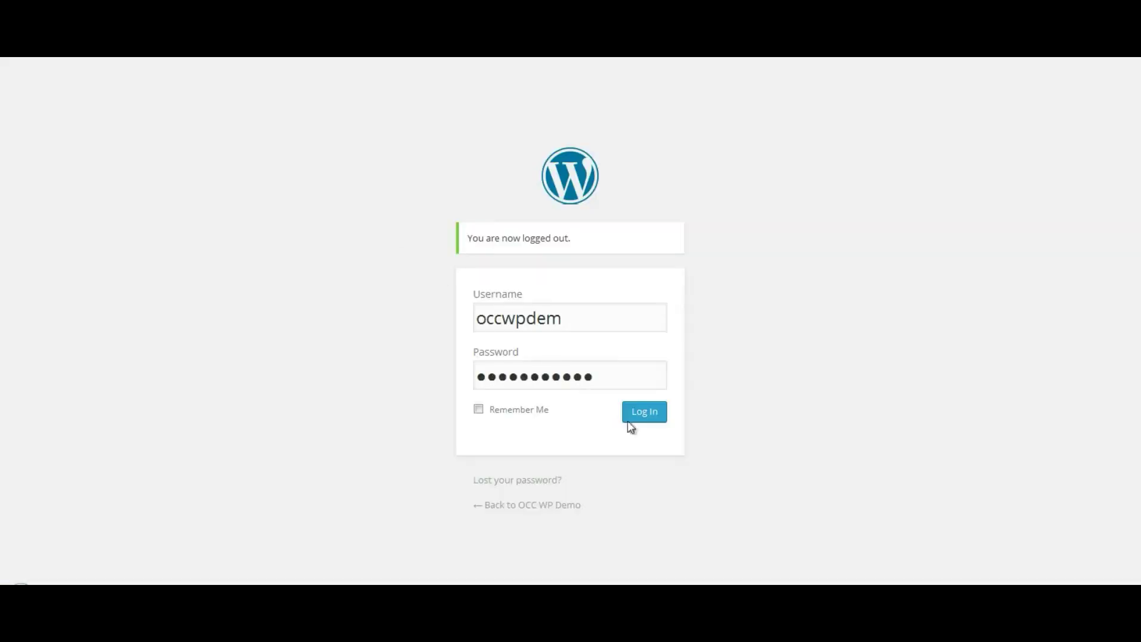
click(633, 417)
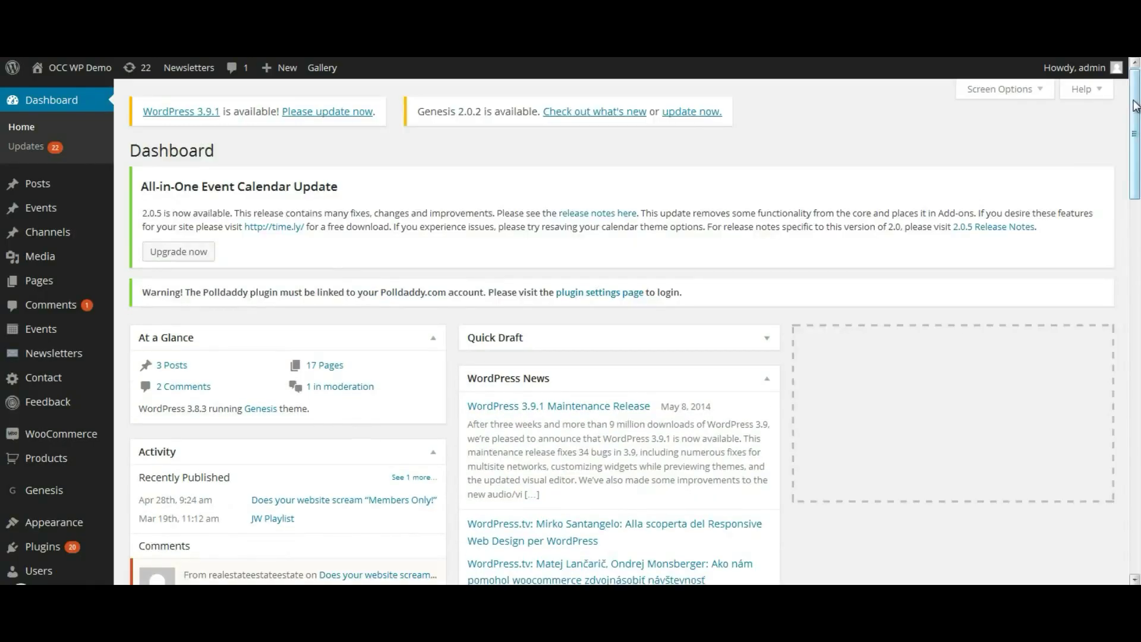
drag(1134, 101, 1134, 230)
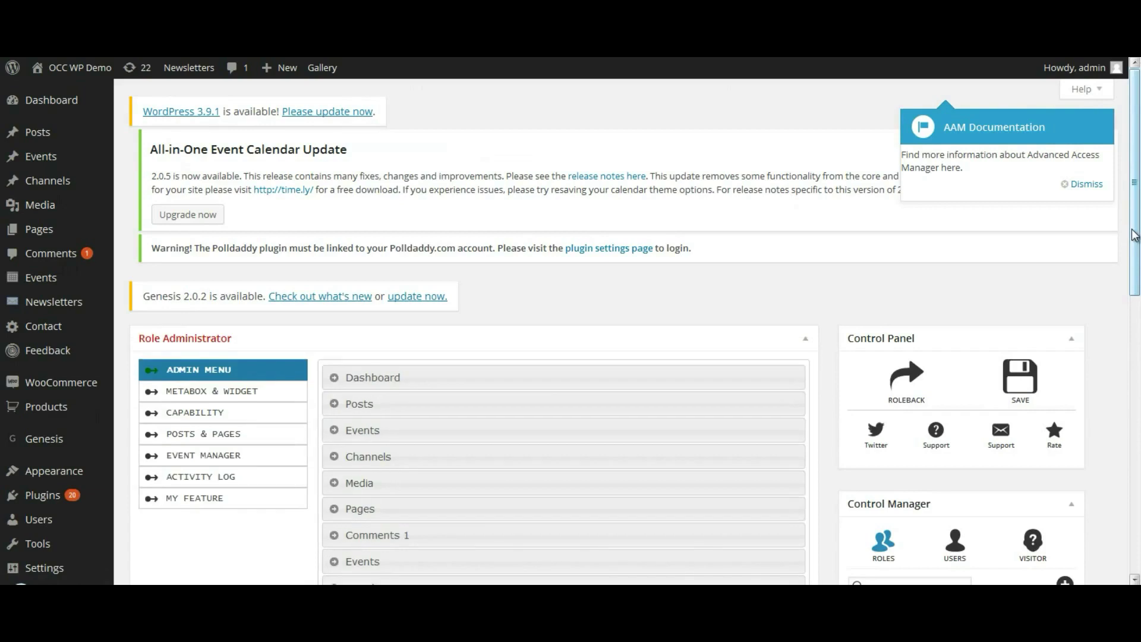
scroll(1131, 207, down, 2)
scroll(1137, 321, down, 1)
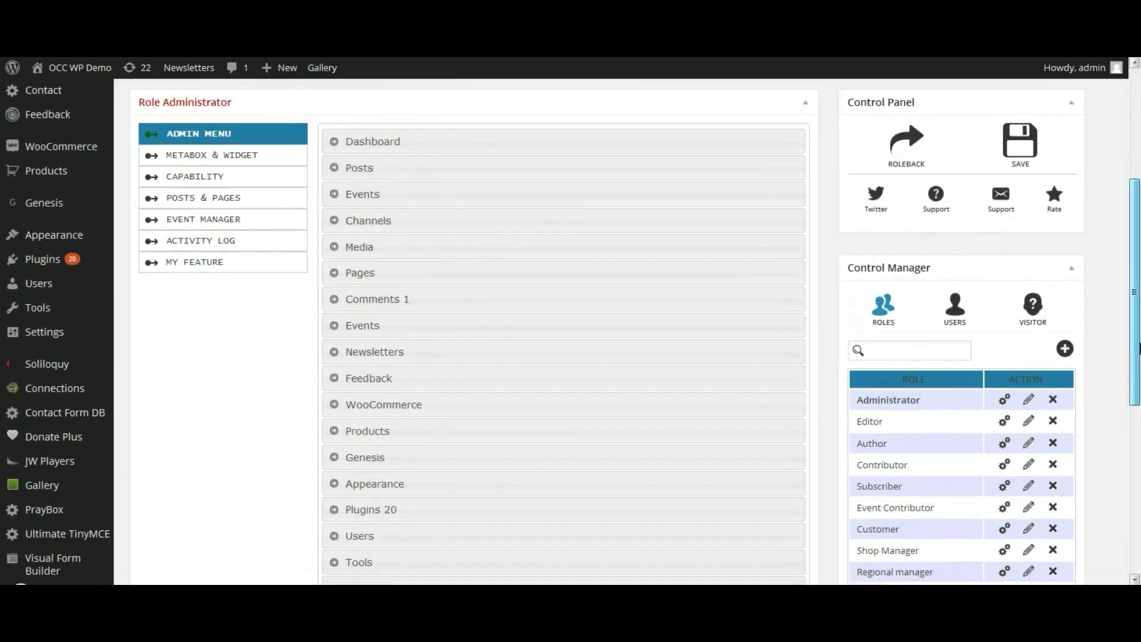
Show all users in Control Manager and manage the members user's access
click(955, 298)
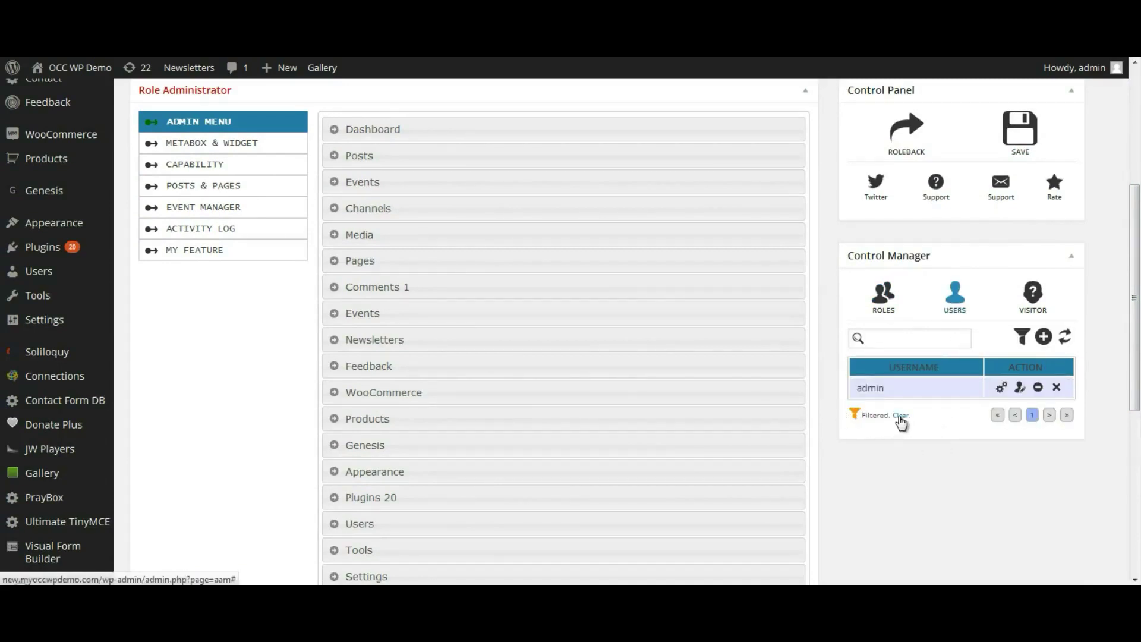
click(901, 417)
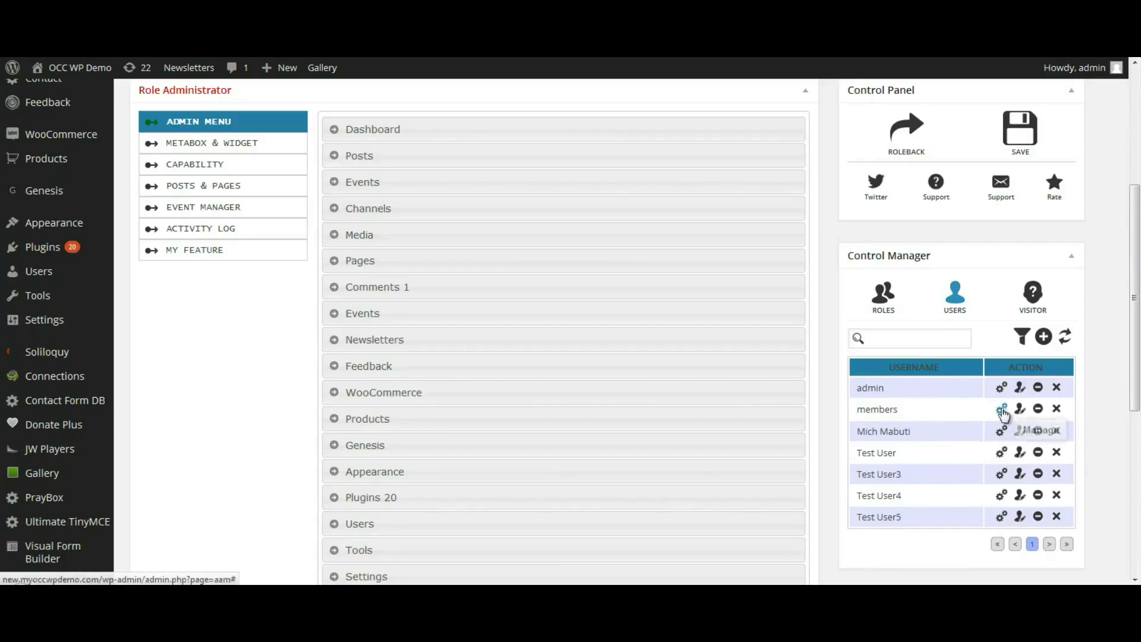
click(1000, 412)
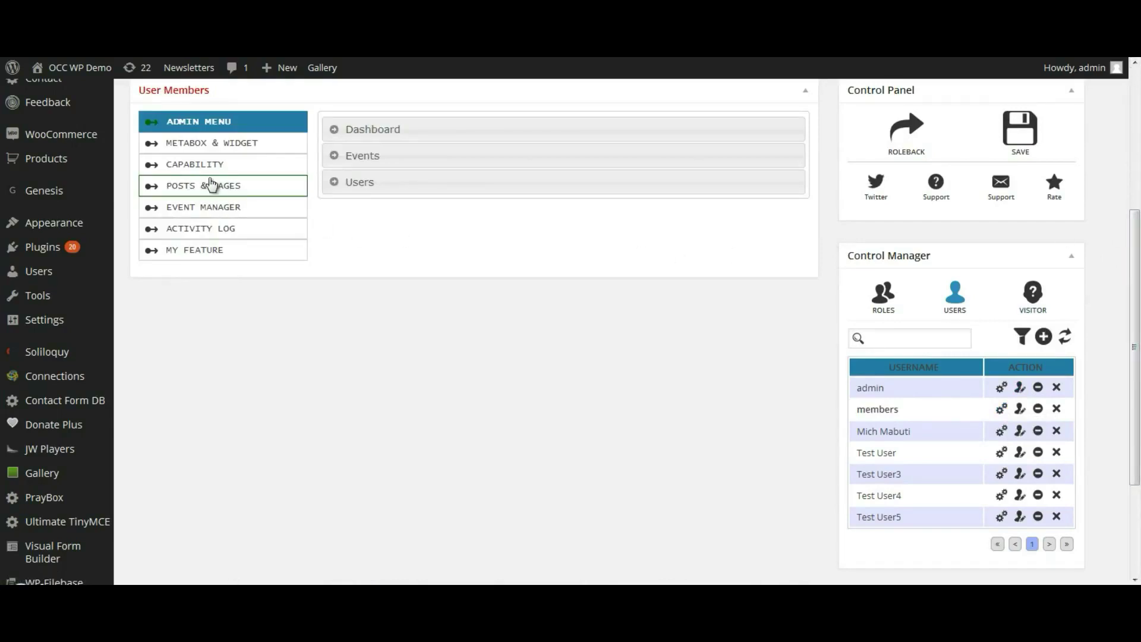
Filter the members user's Posts & Pages list to Pages, showing Financials
click(211, 185)
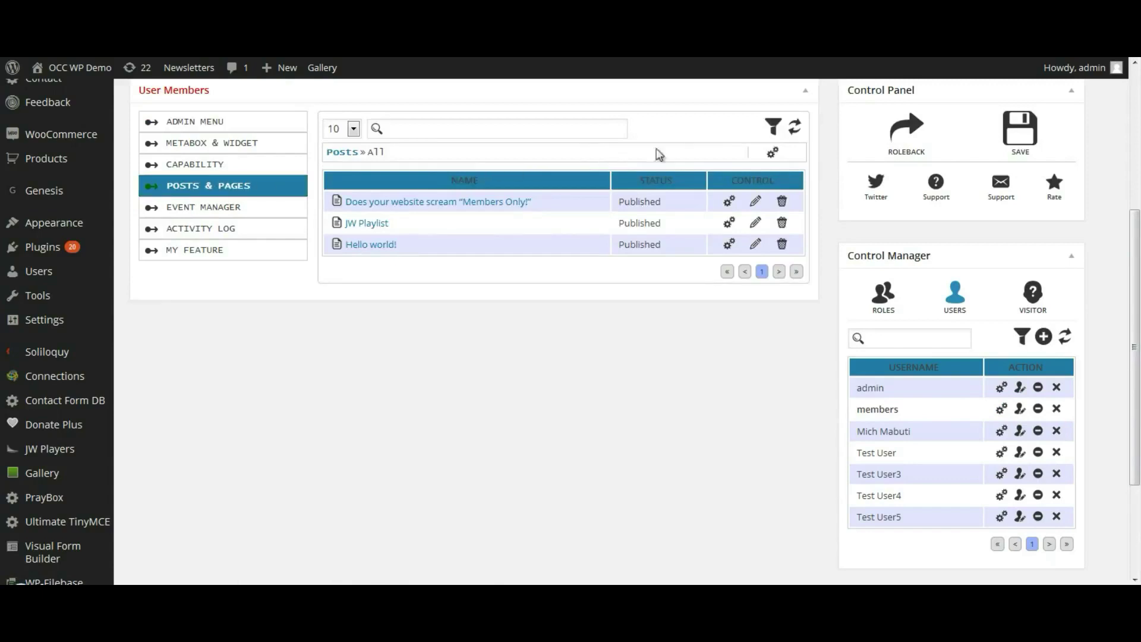
click(773, 129)
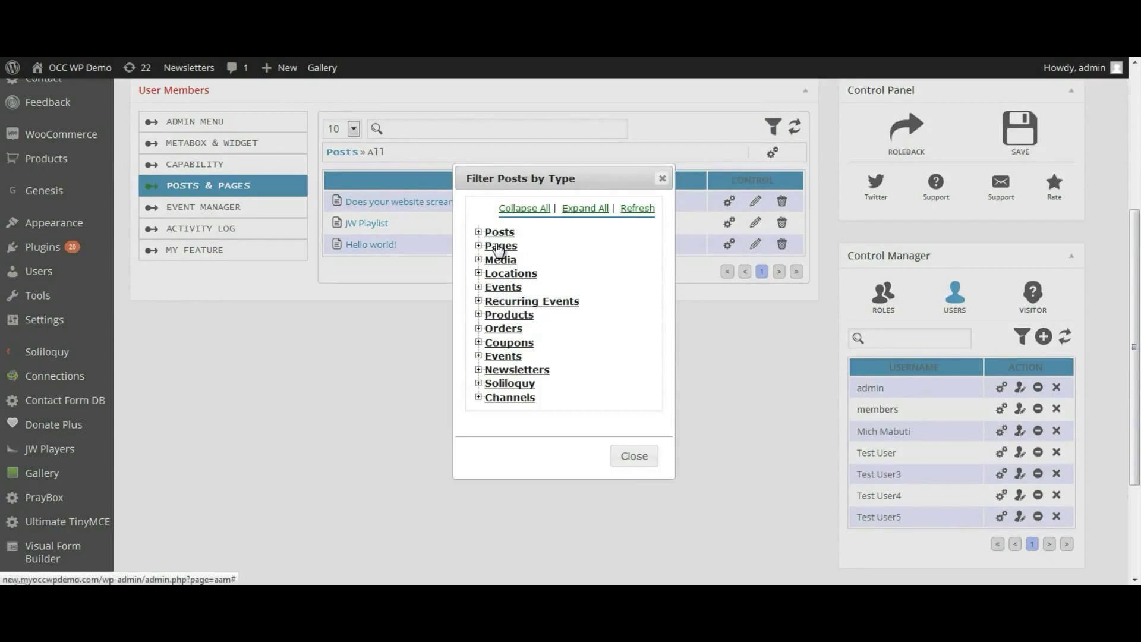
click(496, 247)
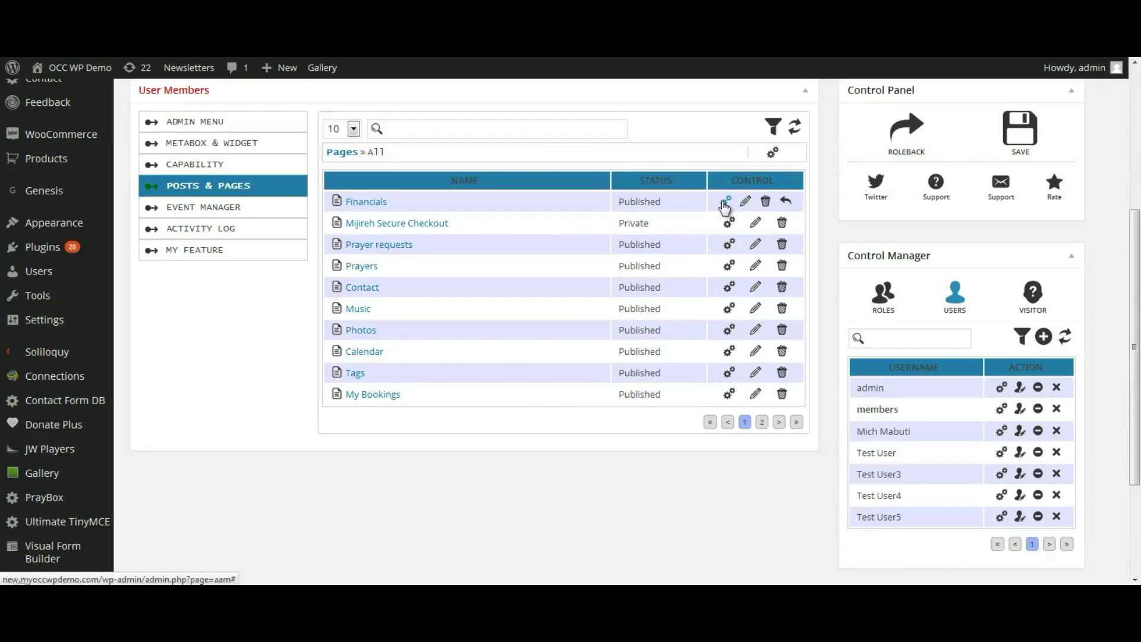
click(724, 205)
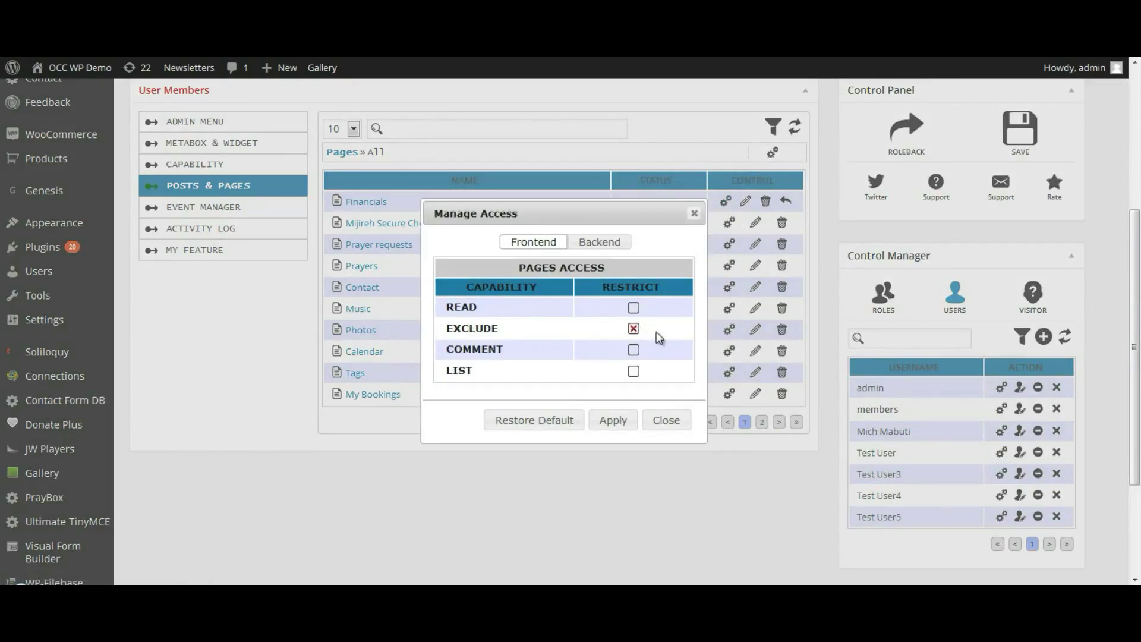
Apply the frontend Exclude restriction to Financials and save the members settings
click(613, 421)
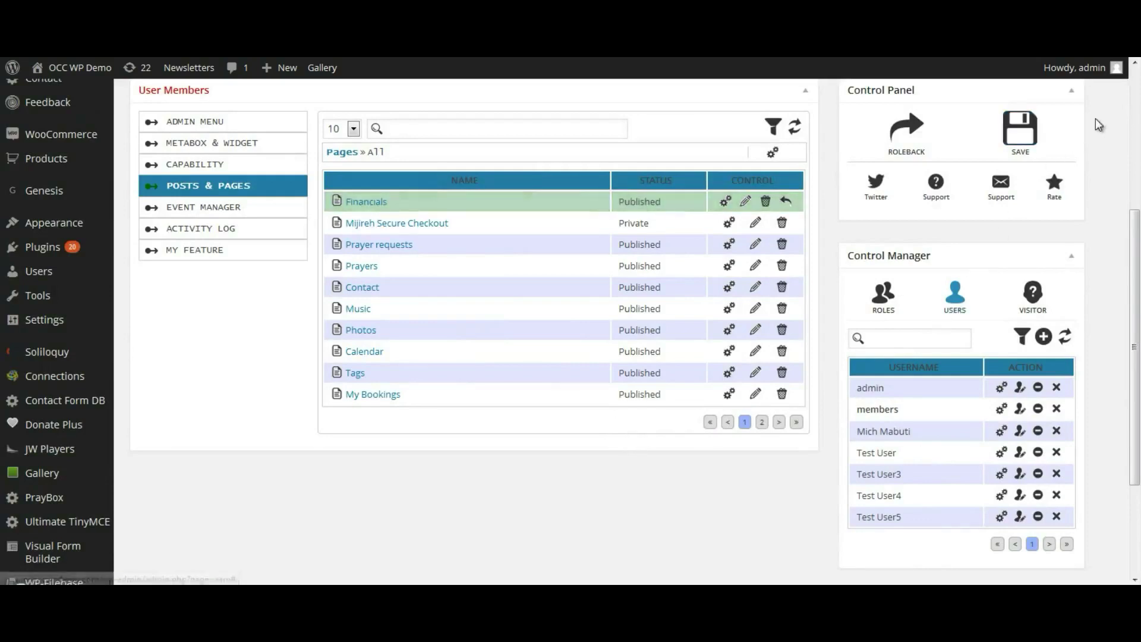
click(1025, 138)
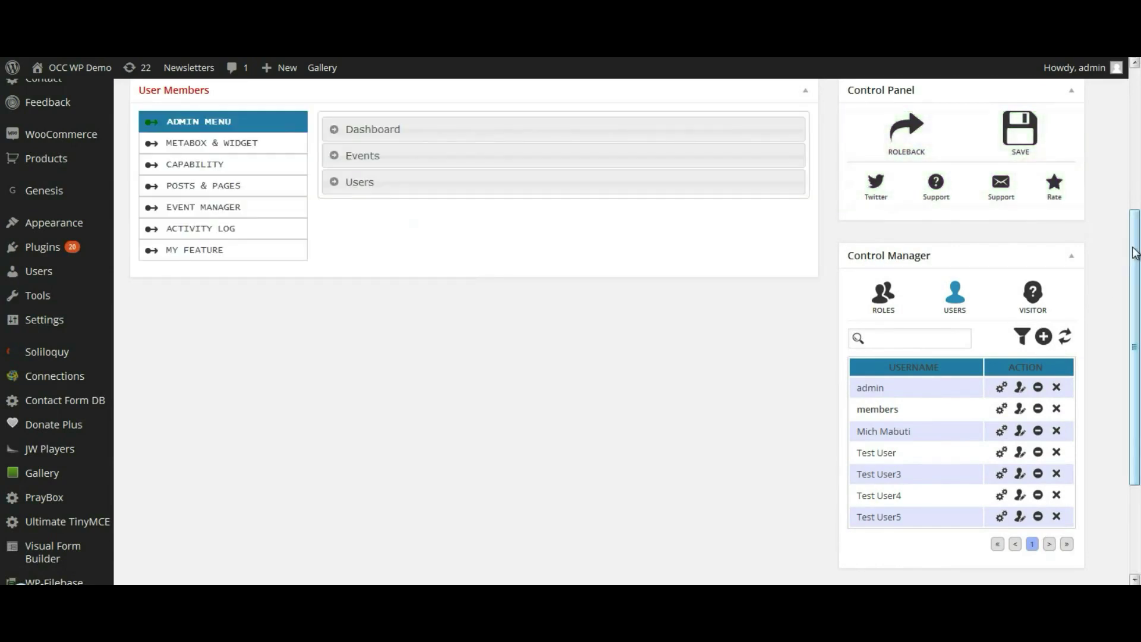
drag(1135, 251, 1134, 210)
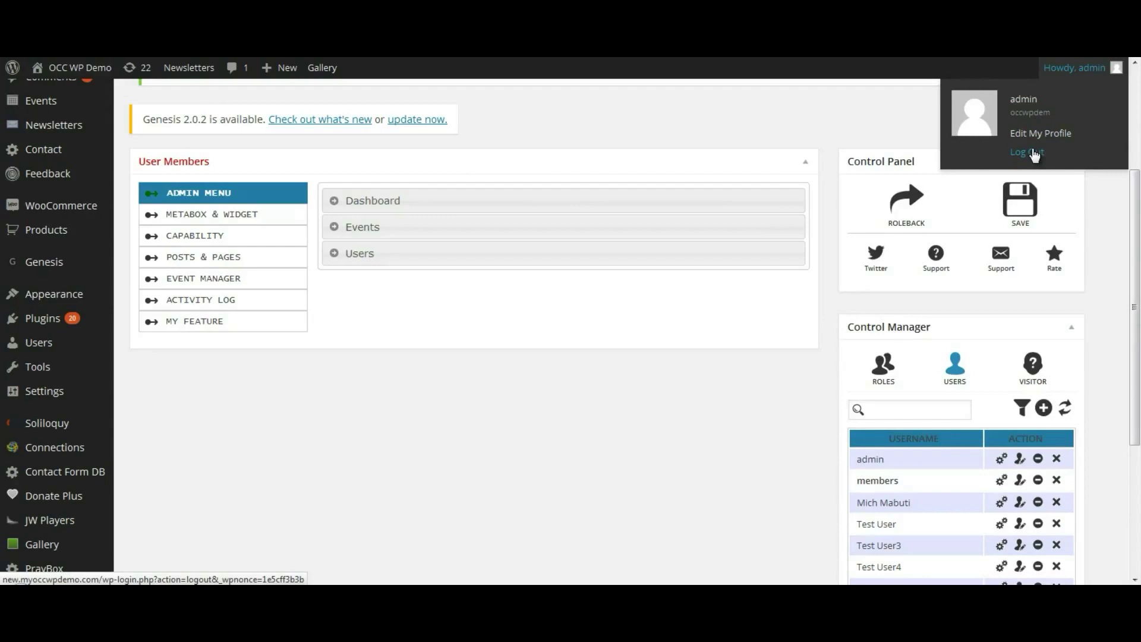
Log out from the Howdy, admin menu in the admin bar
click(1034, 154)
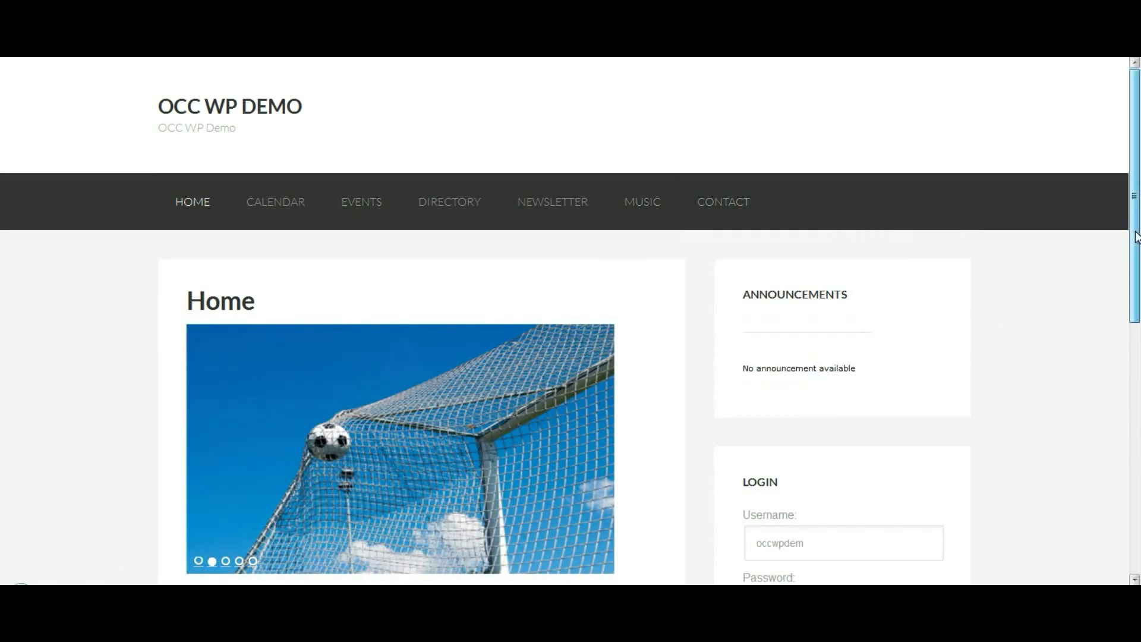
drag(1135, 245, 1140, 315)
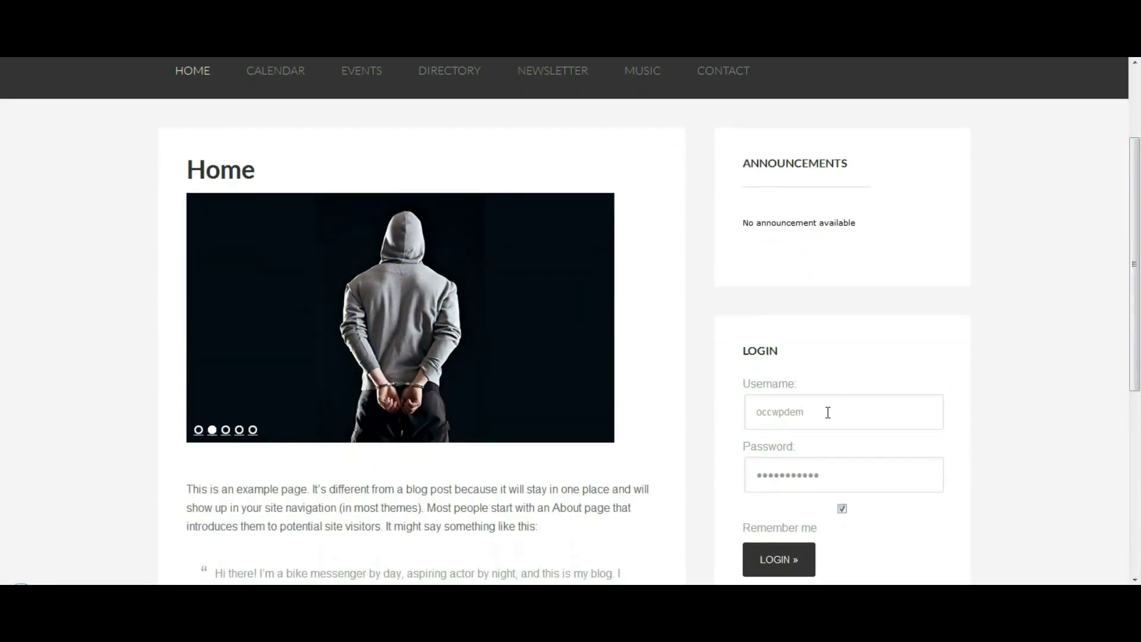
drag(828, 411, 722, 408)
text(members)
Enter the members password, untick Remember me, and submit the login
key(Tab)
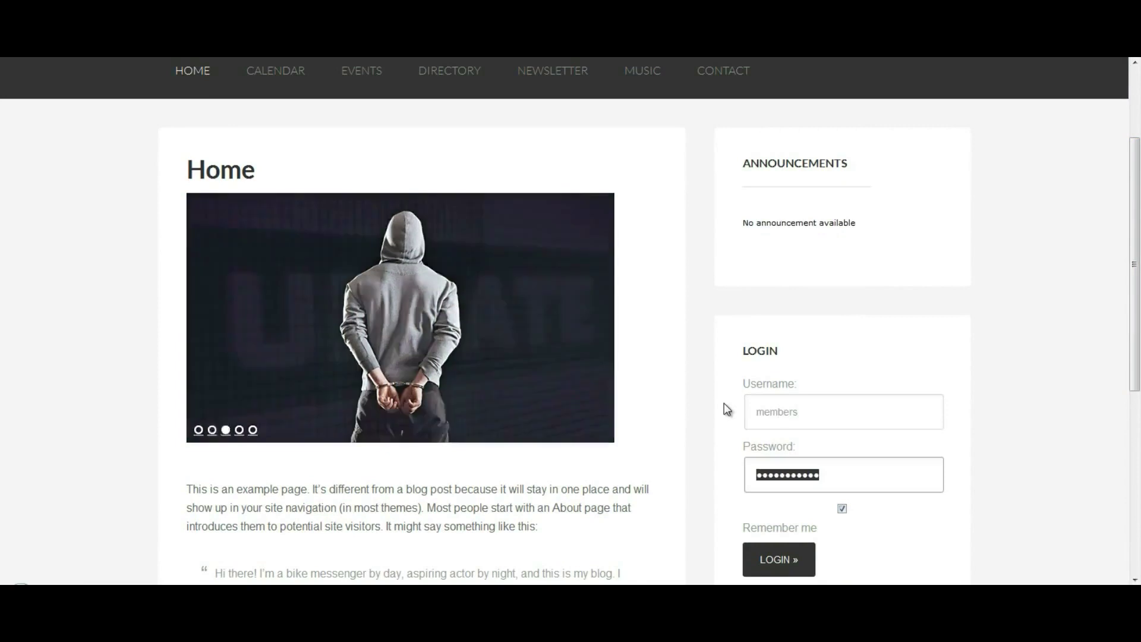
text(mb)
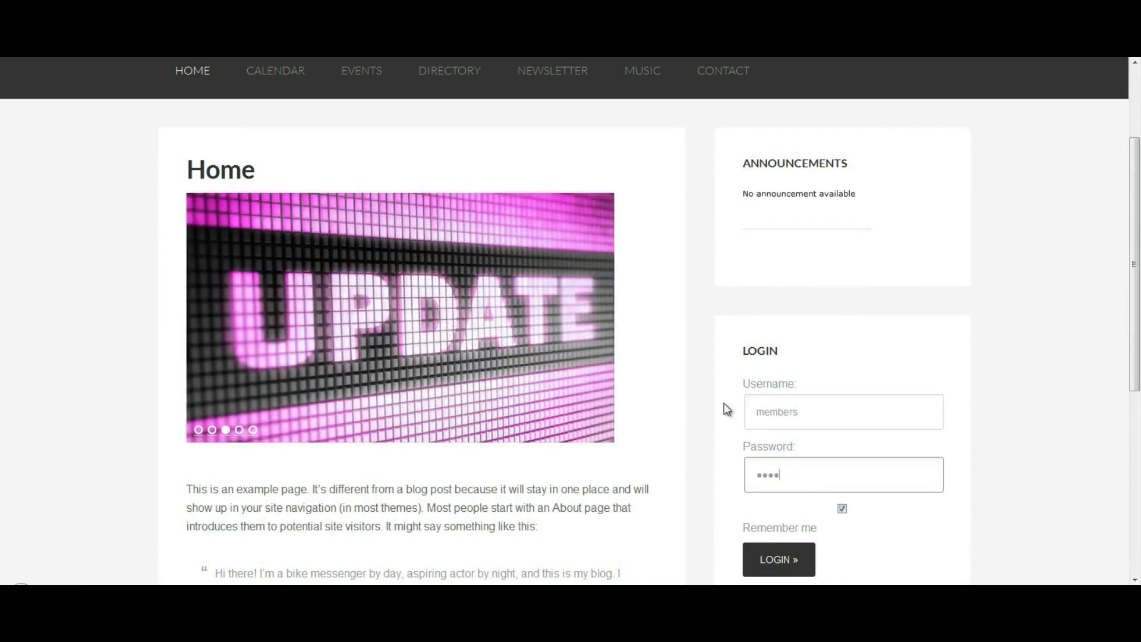
click(841, 508)
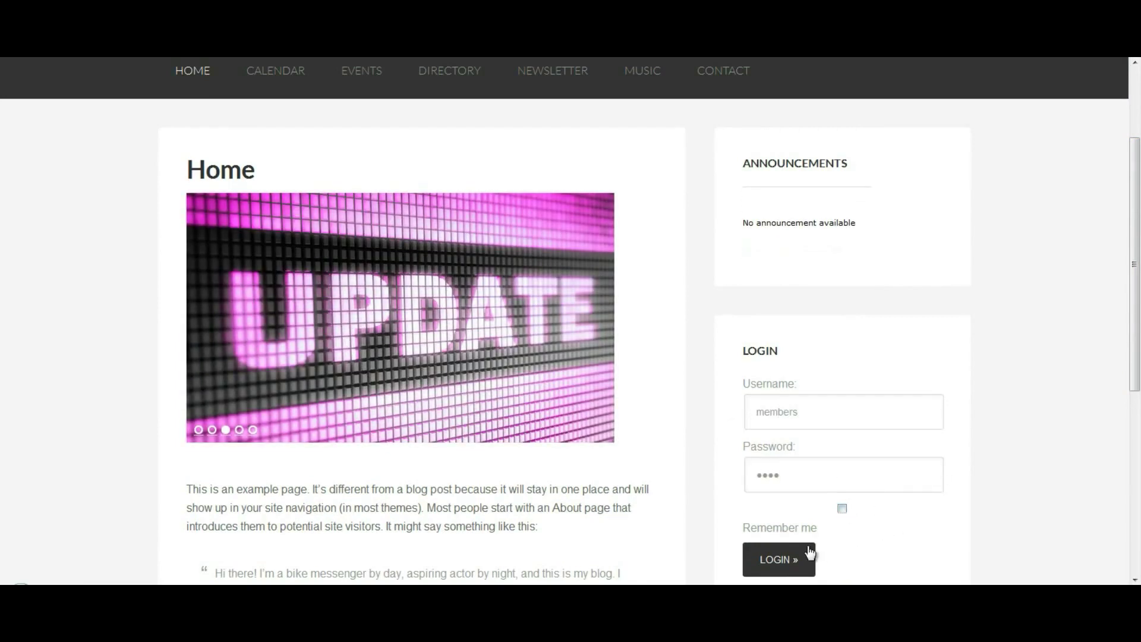
click(779, 560)
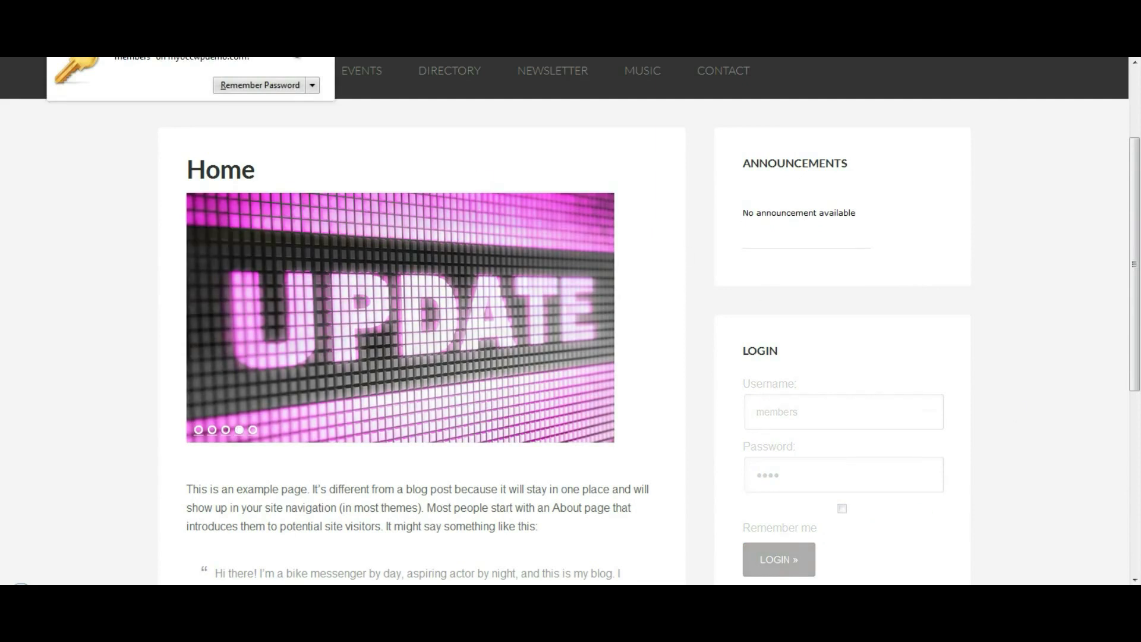